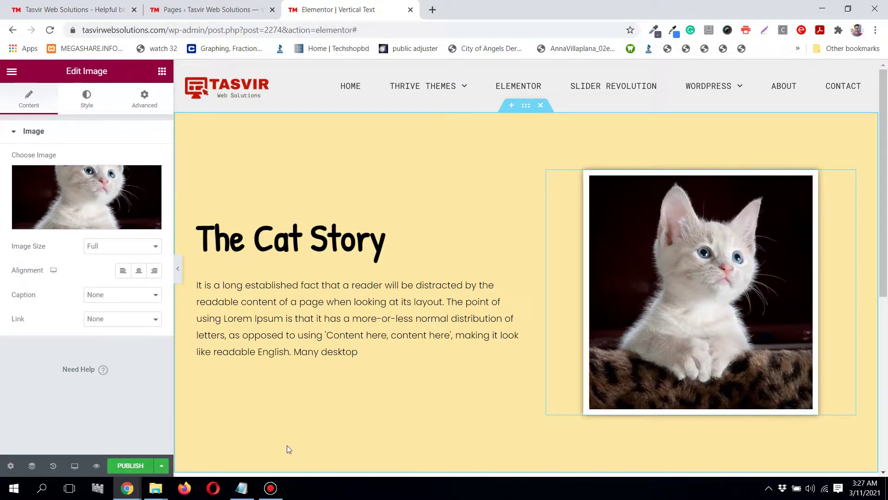
Check the notes file for the class name and CSS code, then return to the editor.
{"action": "left_click", "coordinate": [242, 488]}
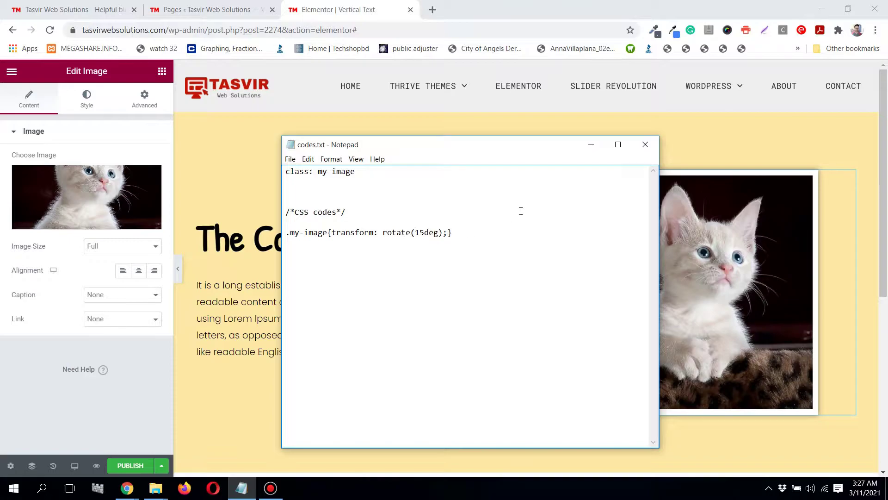
{"action": "left_click", "coordinate": [590, 145]}
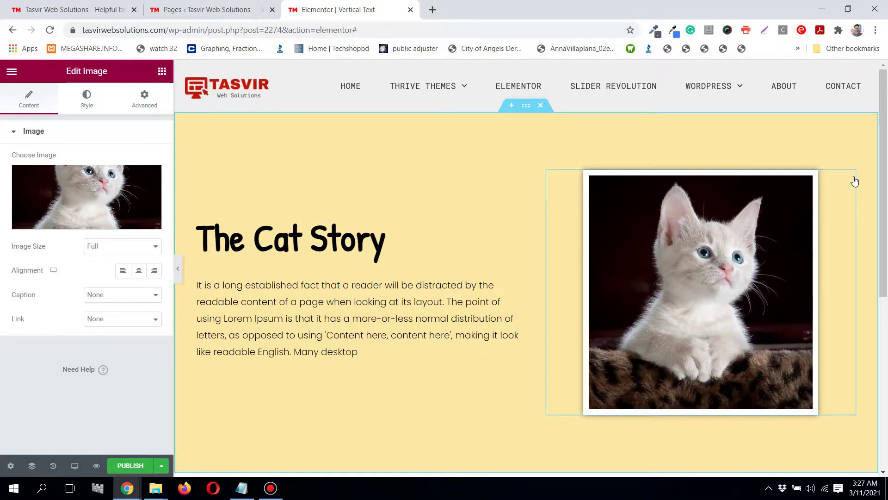
{"action": "scroll", "coordinate": [874, 152], "scroll_direction": "down", "scroll_amount": 1}
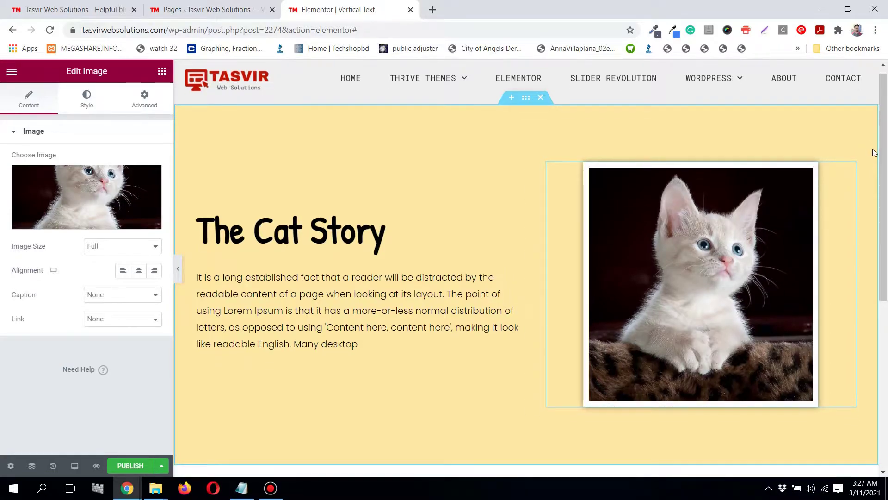
{"action": "scroll", "coordinate": [873, 151], "scroll_direction": "down", "scroll_amount": 1}
{"action": "scroll", "coordinate": [873, 151], "scroll_direction": "up", "scroll_amount": 2}
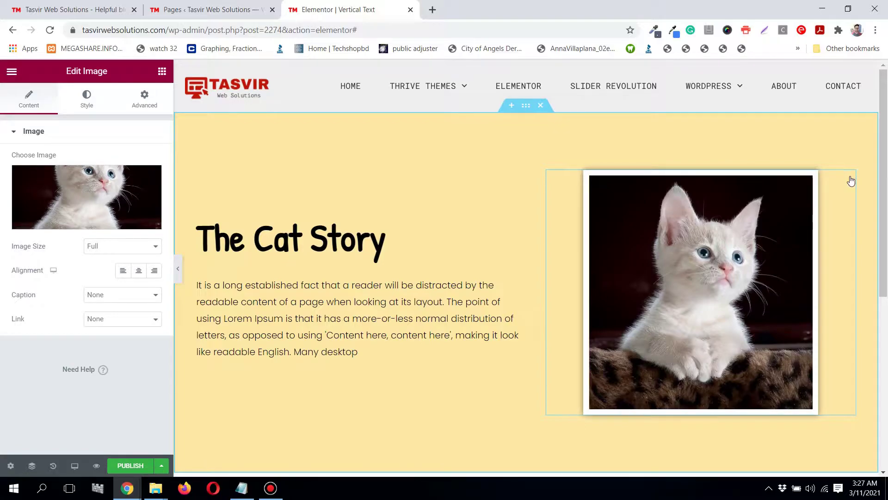
{"action": "mouse_move", "coordinate": [836, 208]}
{"action": "mouse_move", "coordinate": [702, 285]}
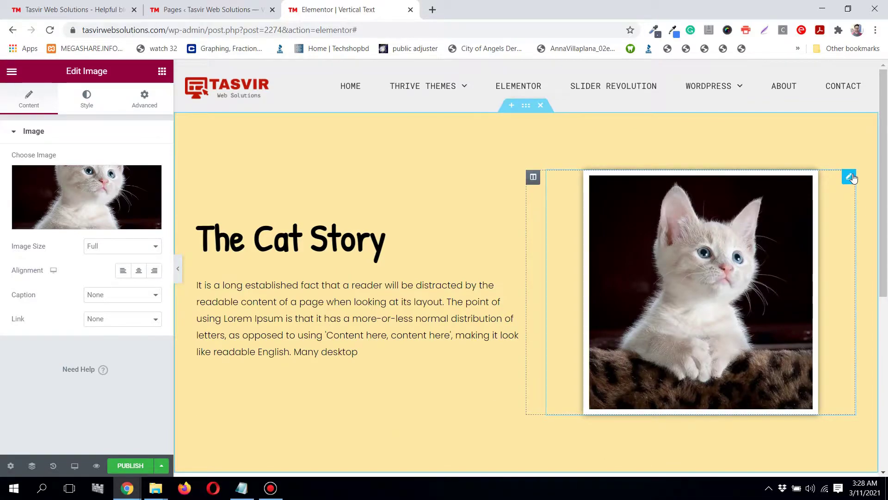
Copy the class name 'my-image' from the notes file.
{"action": "left_click", "coordinate": [144, 99]}
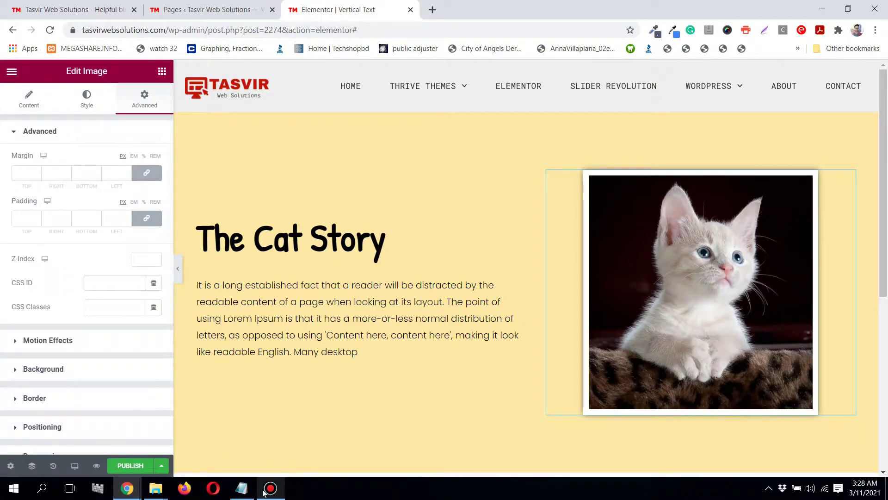
{"action": "left_click", "coordinate": [241, 489]}
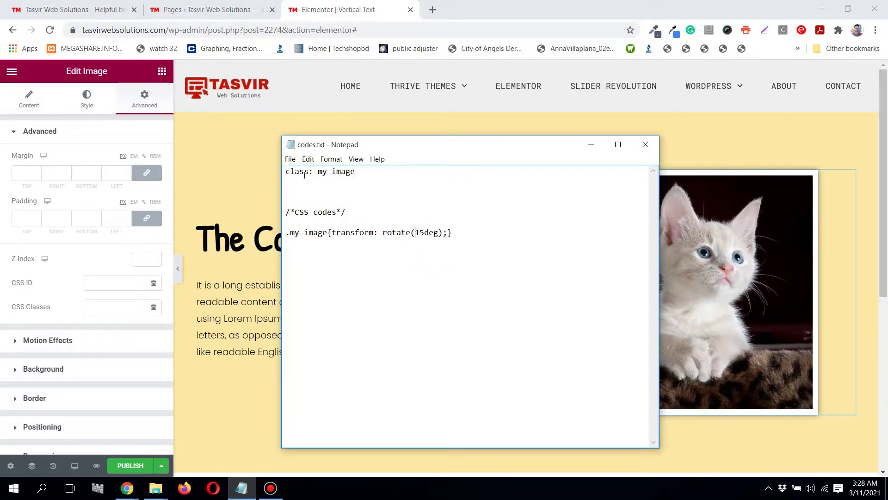
{"action": "left_click_drag", "start_coordinate": [319, 172], "coordinate": [356, 173]}
{"action": "right_click", "coordinate": [340, 174]}
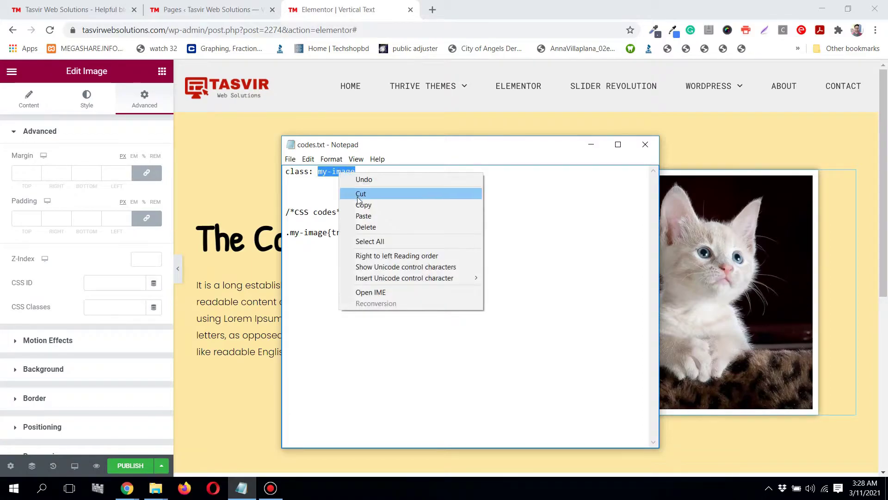
{"action": "left_click", "coordinate": [363, 204]}
{"action": "left_click", "coordinate": [591, 145]}
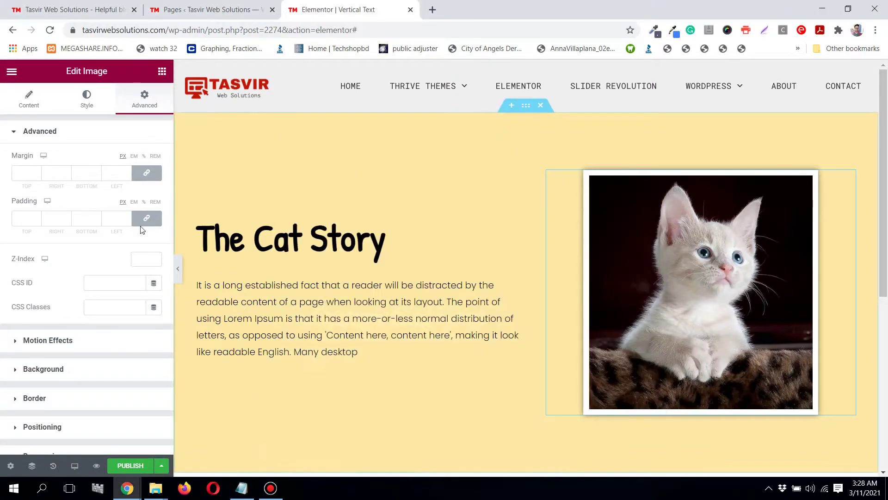
Paste 'my-image' into the image widget's CSS Classes field.
{"action": "left_click", "coordinate": [111, 307]}
{"action": "right_click", "coordinate": [110, 309]}
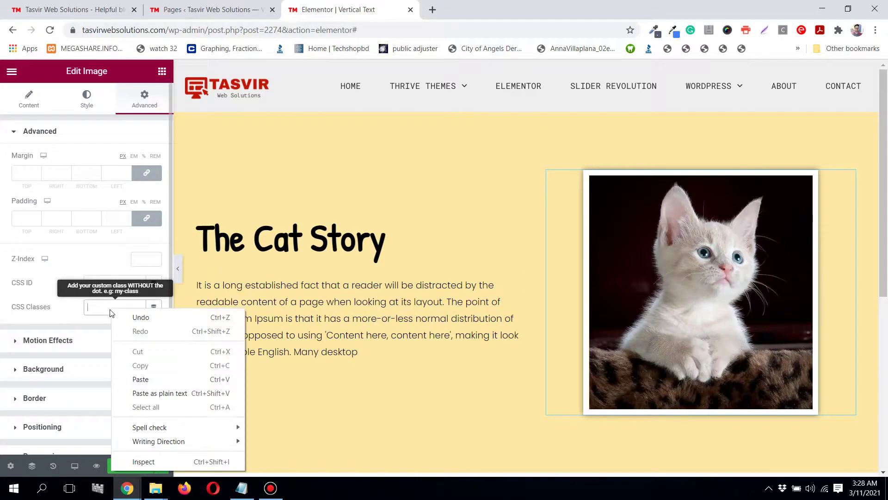
{"action": "left_click", "coordinate": [141, 379]}
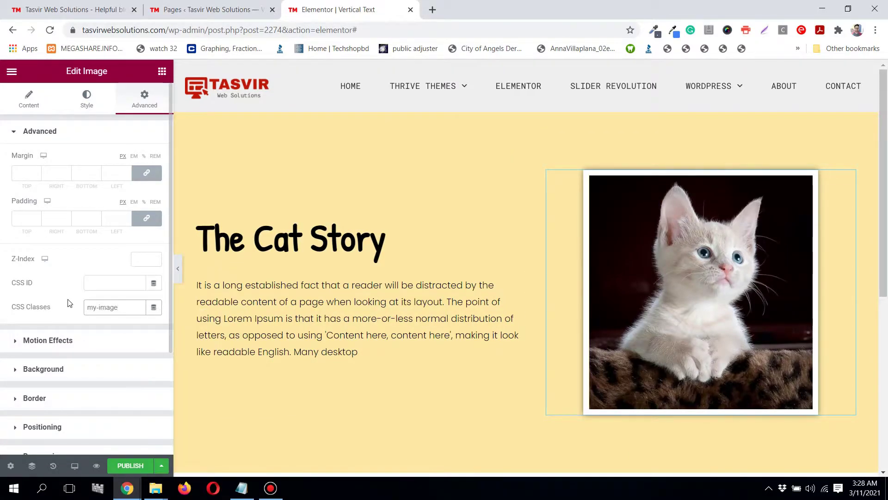
Save the page as a draft and copy the '.my-image{transform: rotate(15deg);}' rule from the notes.
{"action": "left_click", "coordinate": [162, 466]}
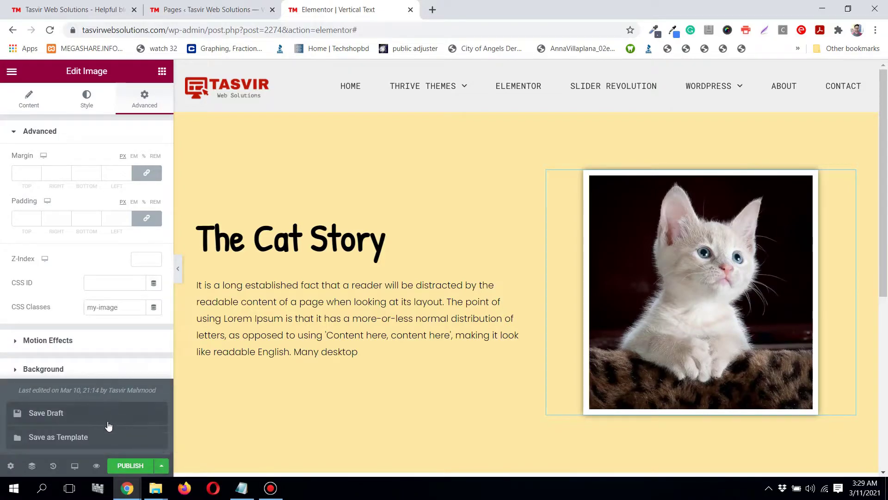
{"action": "left_click", "coordinate": [108, 420]}
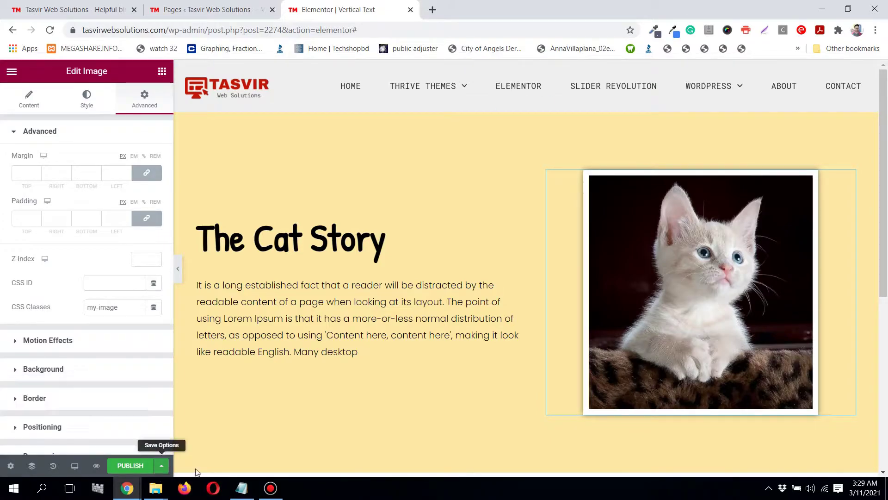
{"action": "left_click", "coordinate": [242, 488]}
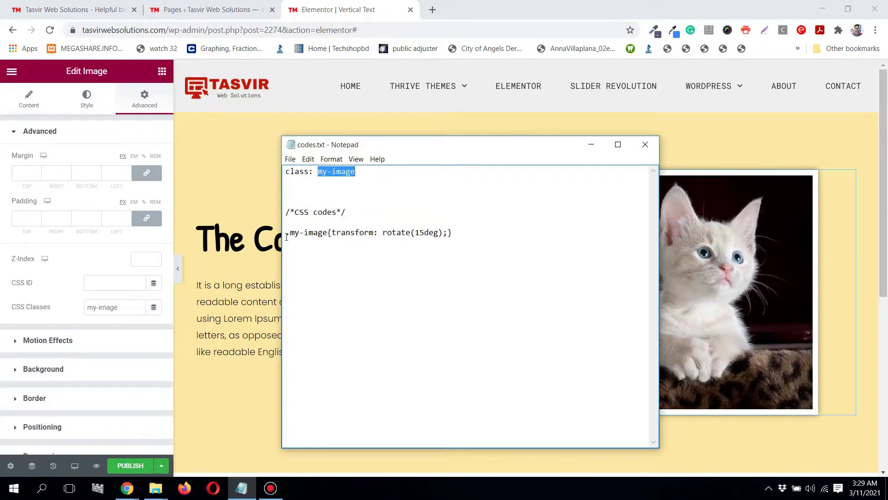
{"action": "left_click_drag", "start_coordinate": [286, 233], "coordinate": [453, 233]}
{"action": "right_click", "coordinate": [442, 235]}
{"action": "left_click", "coordinate": [473, 268]}
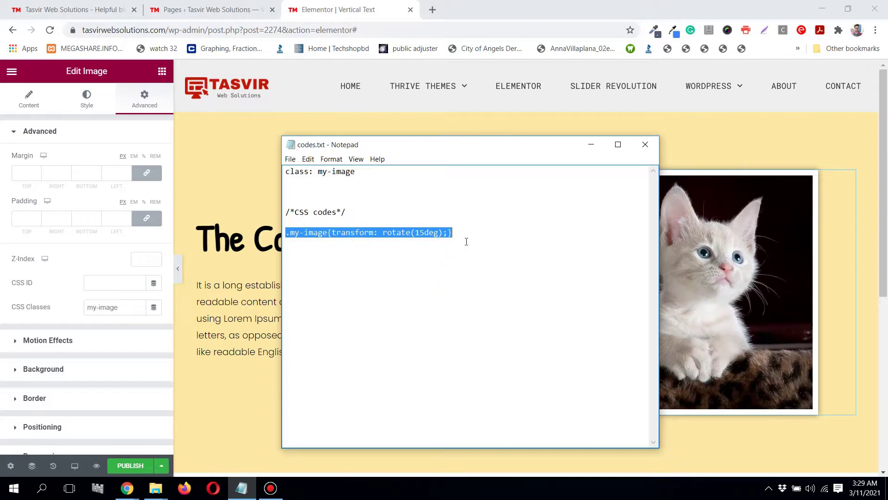
{"action": "left_click", "coordinate": [412, 234]}
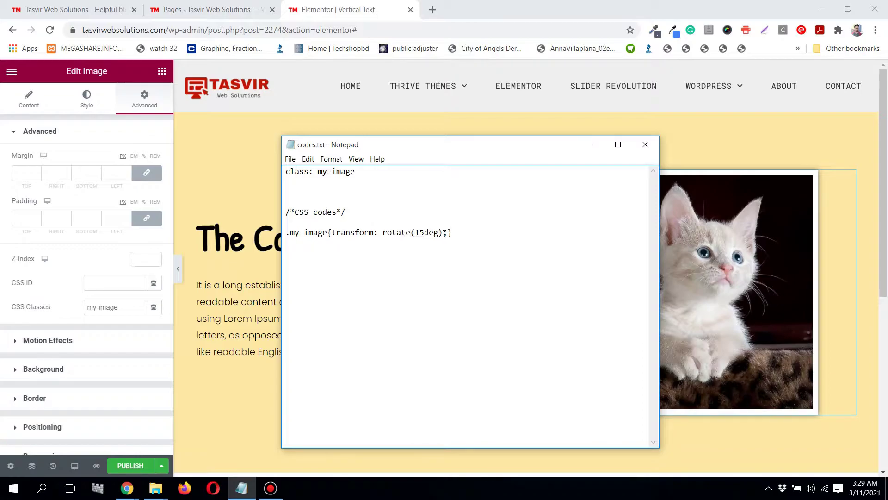
{"action": "left_click", "coordinate": [591, 144]}
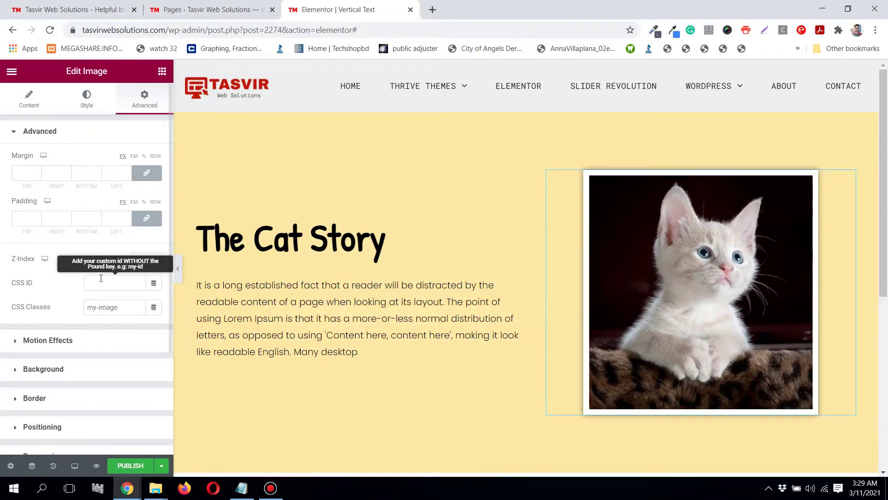
{"action": "scroll", "coordinate": [74, 304], "scroll_direction": "down", "scroll_amount": 1}
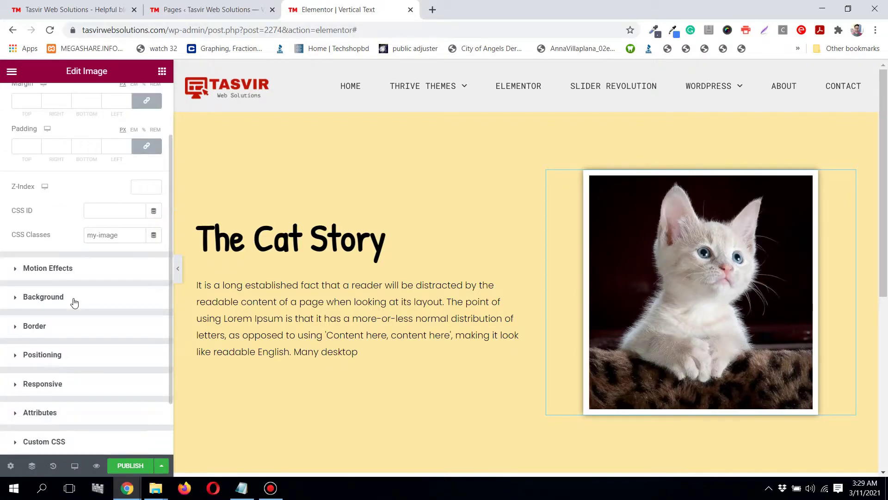
{"action": "scroll", "coordinate": [109, 153], "scroll_direction": "up", "scroll_amount": 2}
{"action": "scroll", "coordinate": [95, 201], "scroll_direction": "down", "scroll_amount": 3}
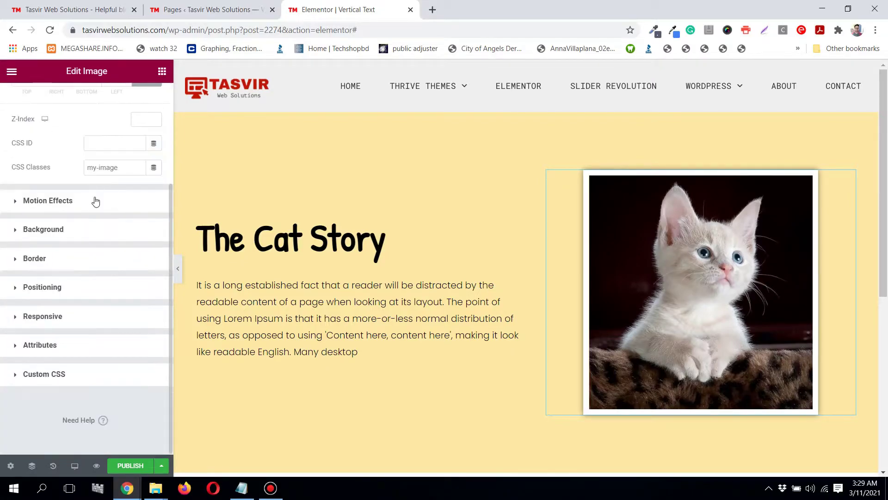
Paste the '.my-image{transform: rotate(15deg);}' rule into the image's Custom CSS box.
{"action": "left_click", "coordinate": [44, 374]}
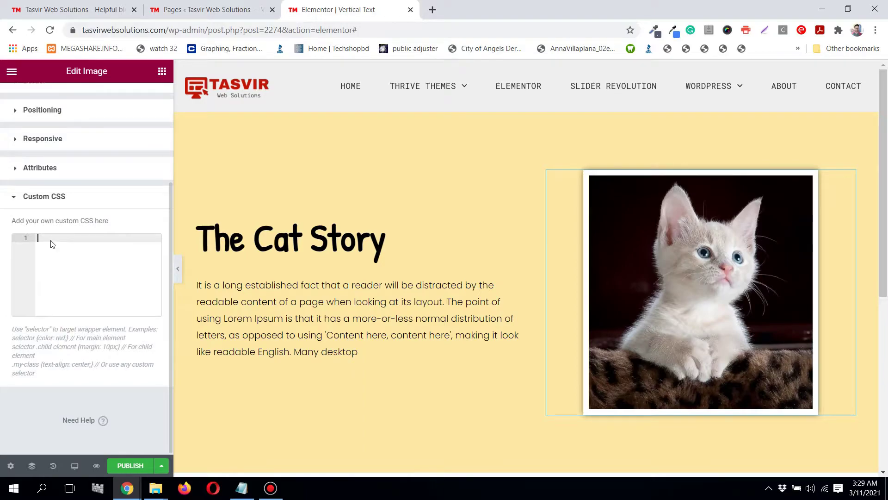
{"action": "right_click", "coordinate": [53, 243]}
{"action": "left_click", "coordinate": [79, 312]}
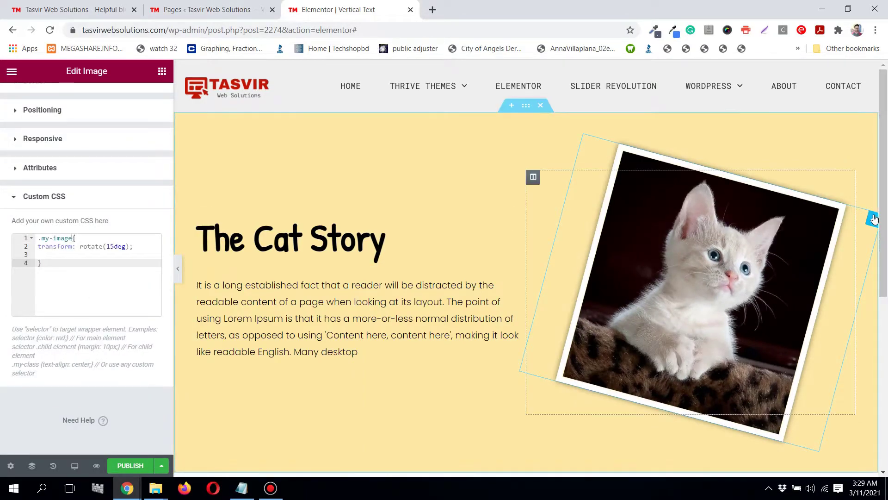
Change the custom CSS rotation angle from 15deg to rotate(-10deg).
{"action": "left_click", "coordinate": [112, 247]}
{"action": "key", "text": "BackSpace"}
{"action": "type", "text": "0"}
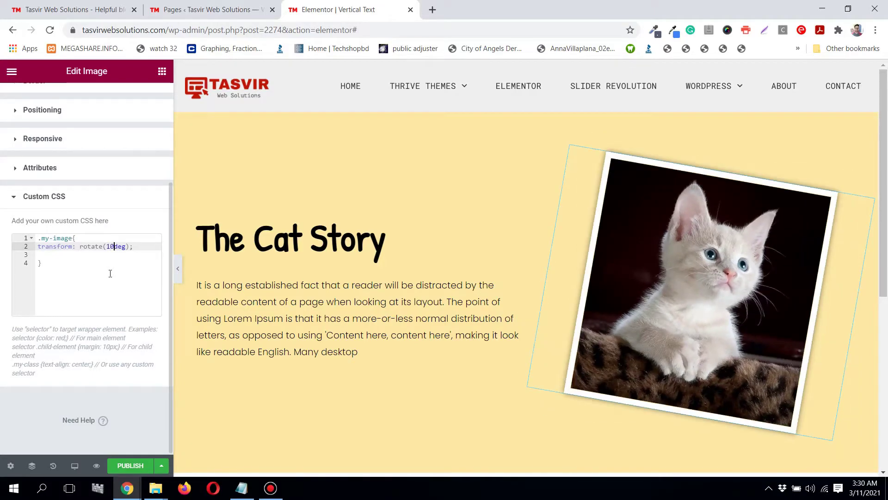
{"action": "key", "text": "BackSpace"}
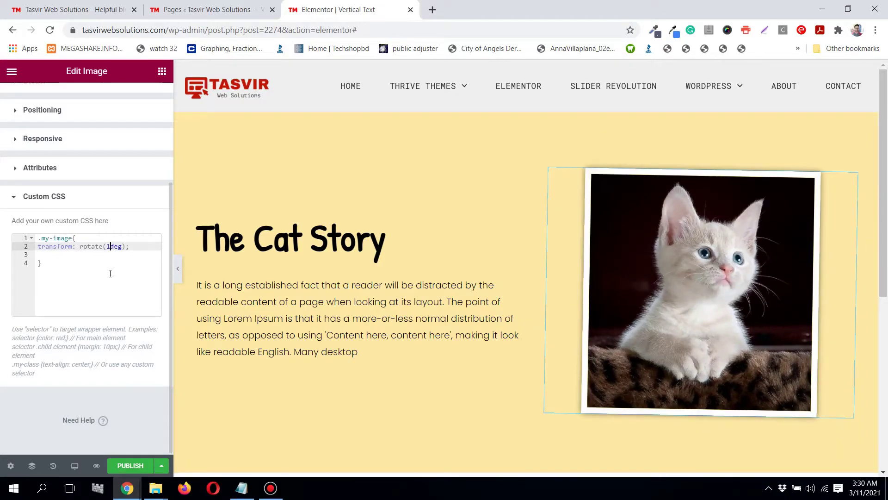
{"action": "key", "text": "BackSpace"}
{"action": "type", "text": "5"}
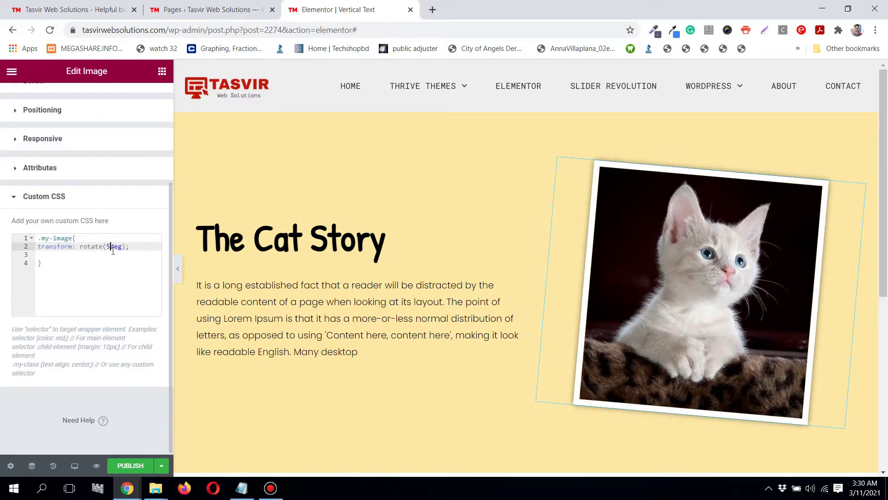
{"action": "key", "text": "BackSpace"}
{"action": "type", "text": "10"}
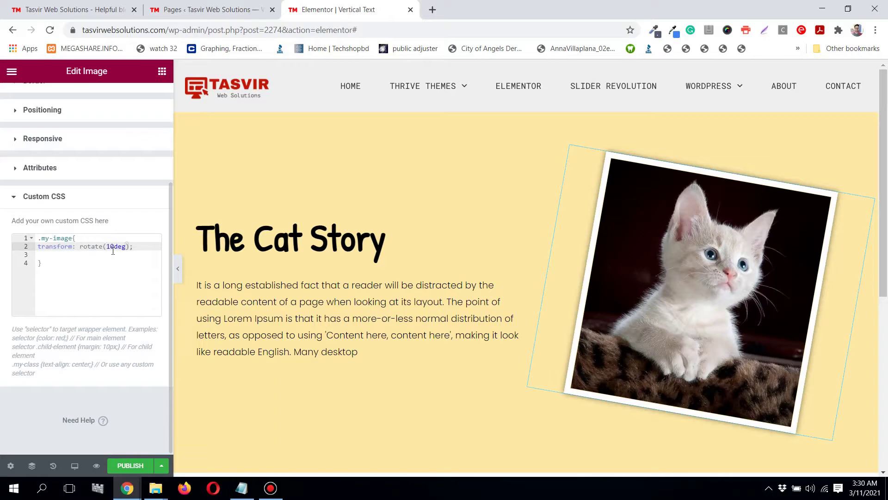
{"action": "type", "text": "-"}
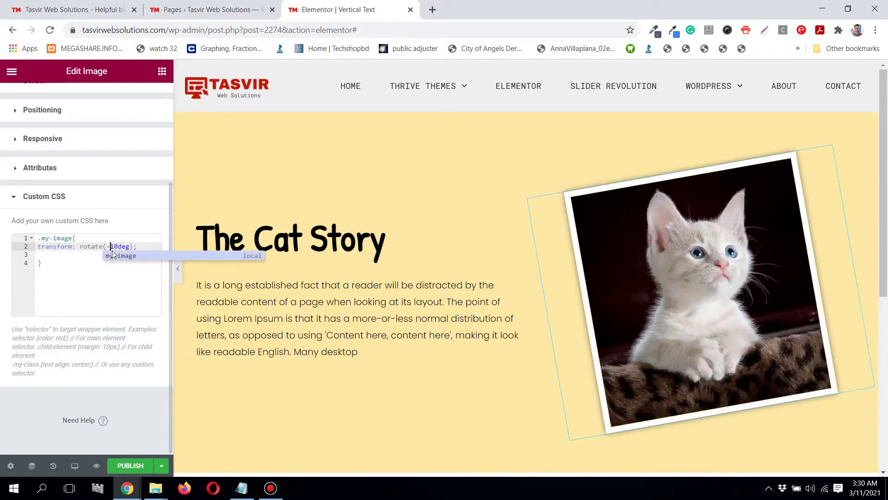
{"action": "mouse_move", "coordinate": [361, 291]}
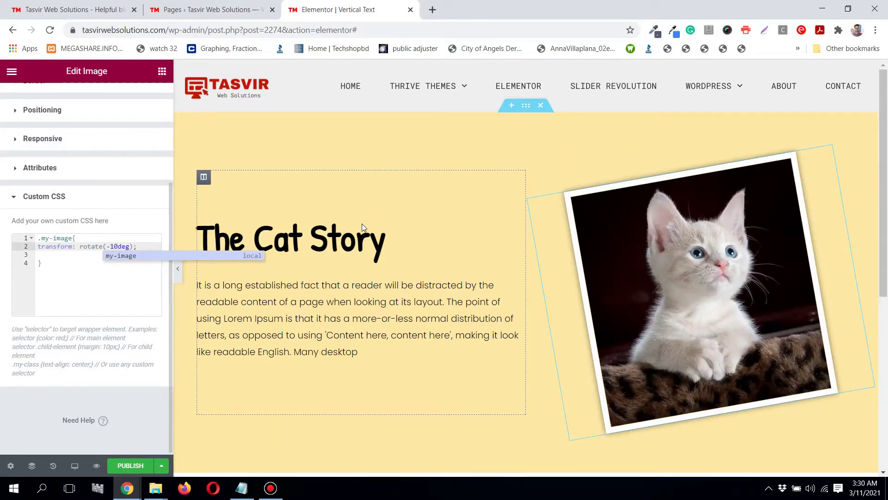
{"action": "left_click", "coordinate": [51, 262]}
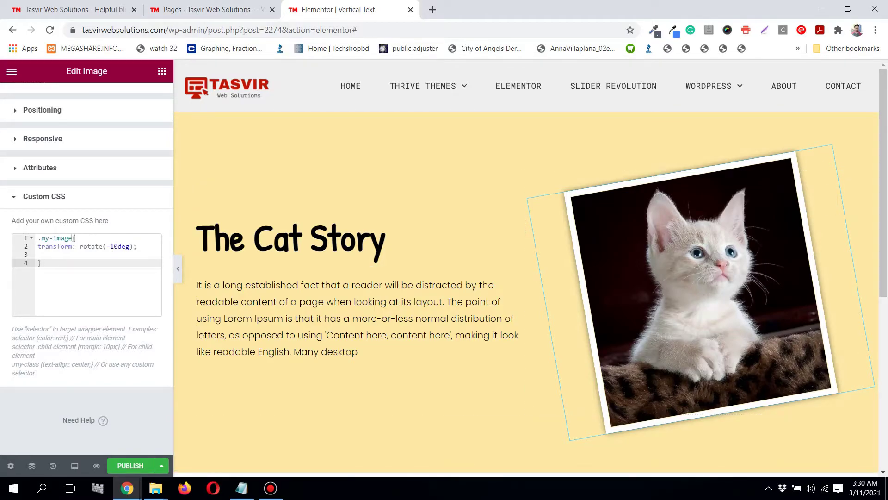
{"action": "left_click", "coordinate": [271, 488]}
{"action": "left_click", "coordinate": [278, 494]}
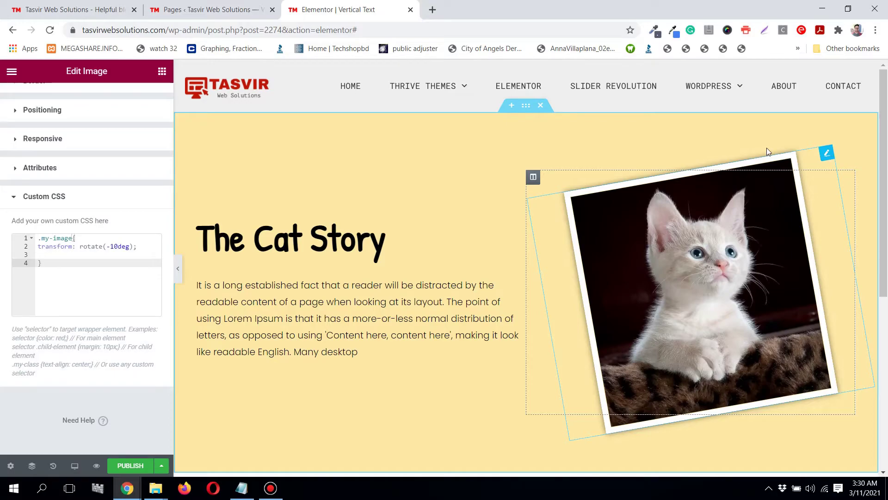
Edit the custom CSS angle from -10 to -35 so it reads rotate(-35deg).
{"action": "left_click", "coordinate": [119, 247]}
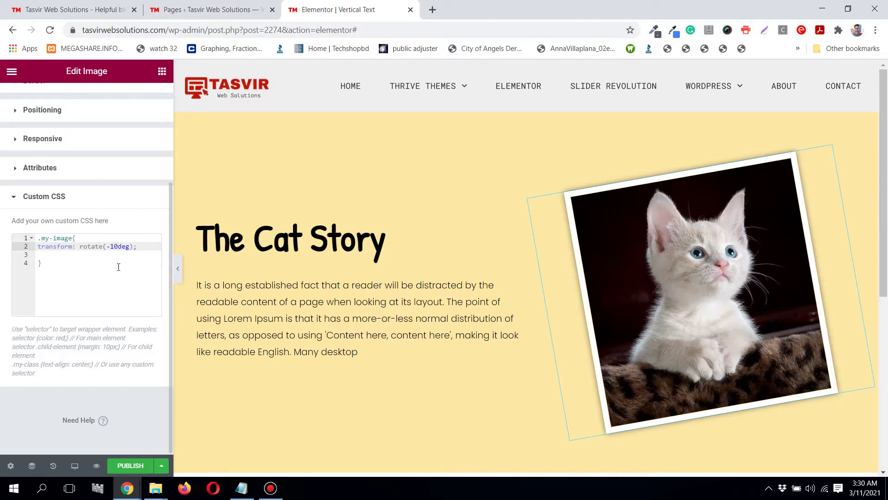
{"action": "key", "text": "BackSpace"}
{"action": "key", "text": "BackSpace"}
{"action": "key", "text": "BackSpace"}
{"action": "type", "text": "3"}
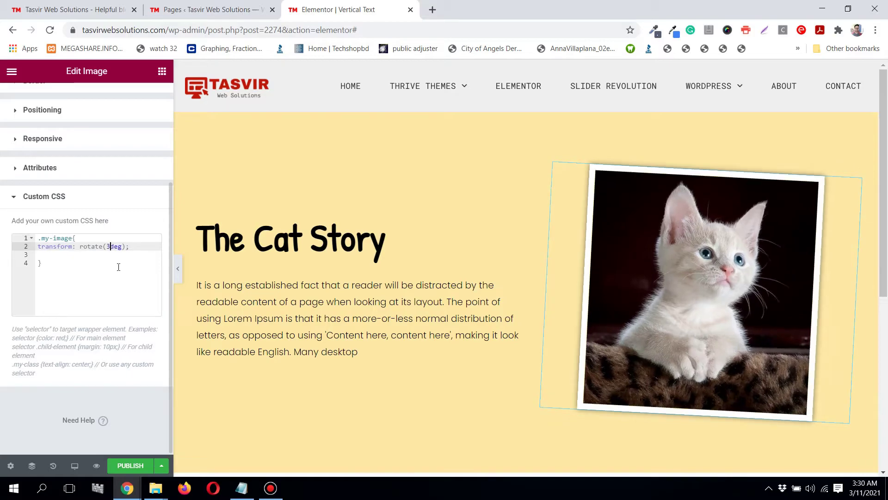
{"action": "type", "text": "5"}
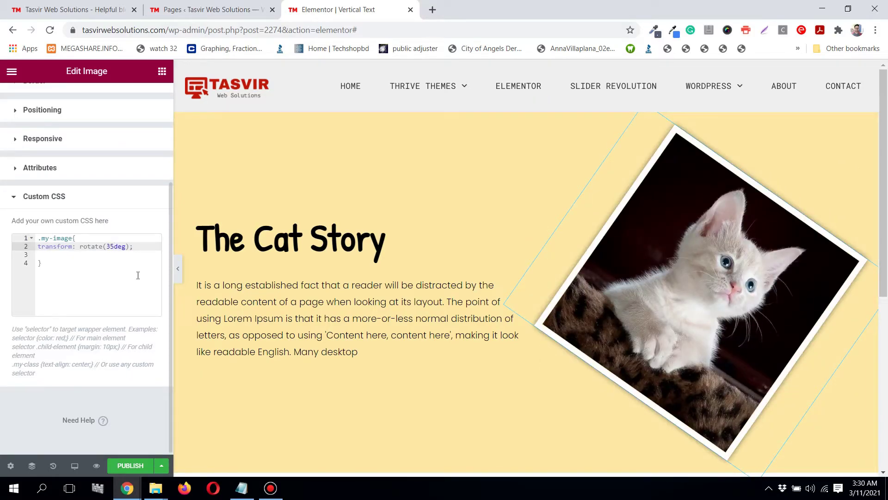
{"action": "key", "text": "BackSpace"}
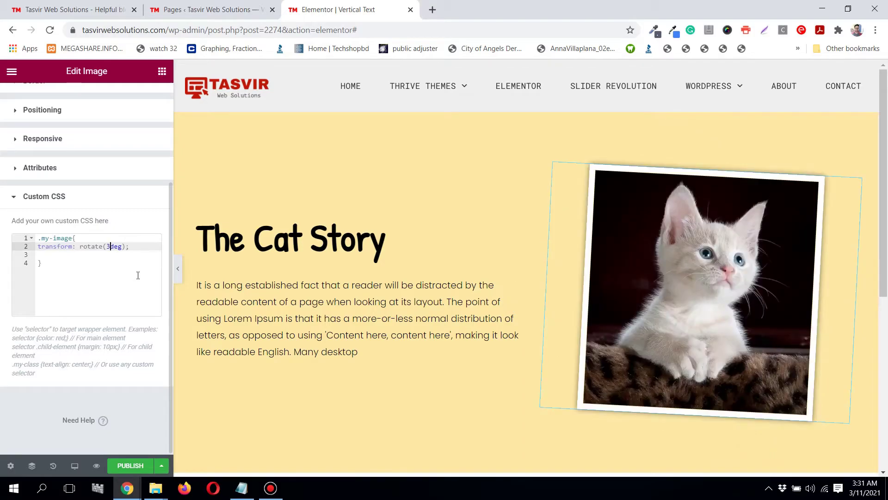
{"action": "key", "text": "BackSpace"}
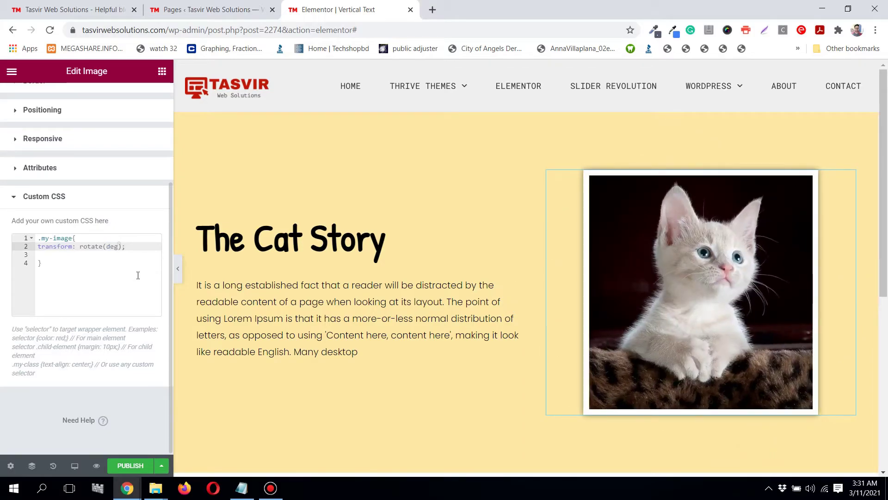
{"action": "type", "text": "-3"}
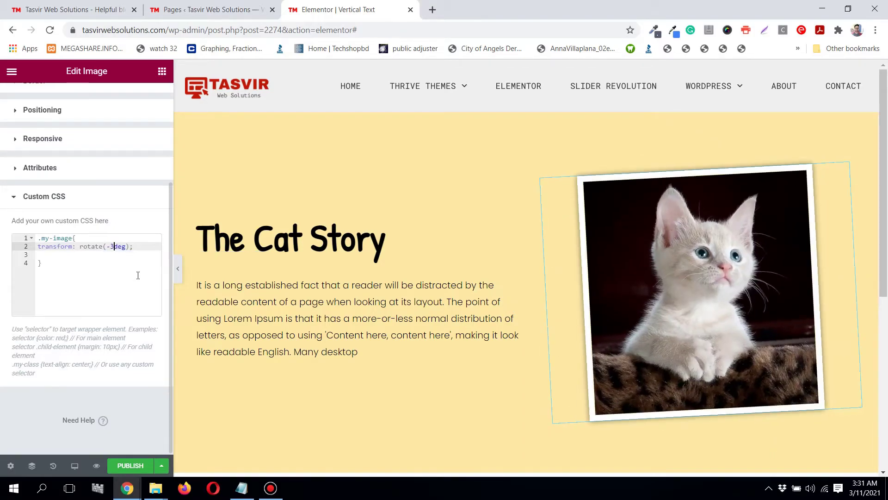
{"action": "type", "text": "5"}
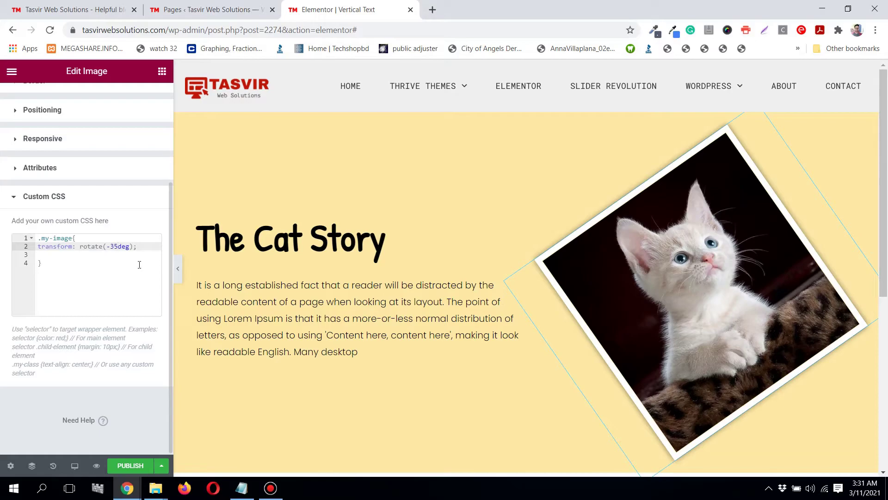
Save the page with the rotate(-35deg) image as a draft and close the save popup.
{"action": "left_click", "coordinate": [160, 466]}
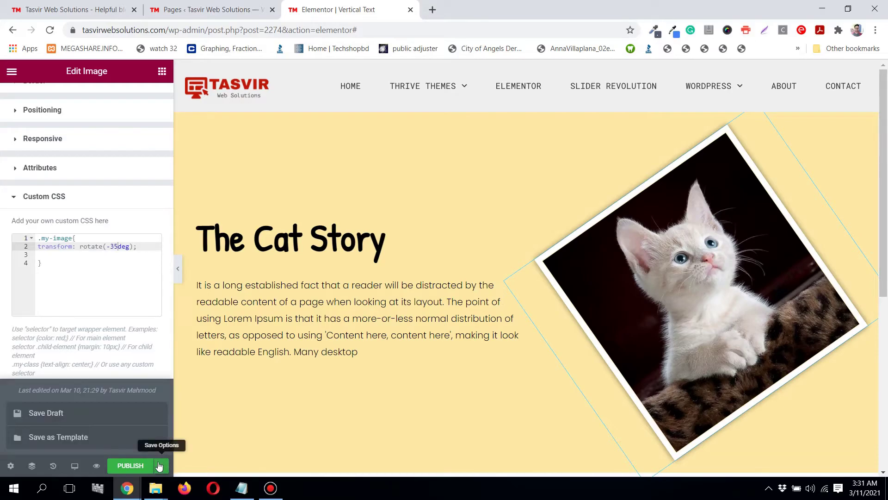
{"action": "left_click", "coordinate": [46, 414]}
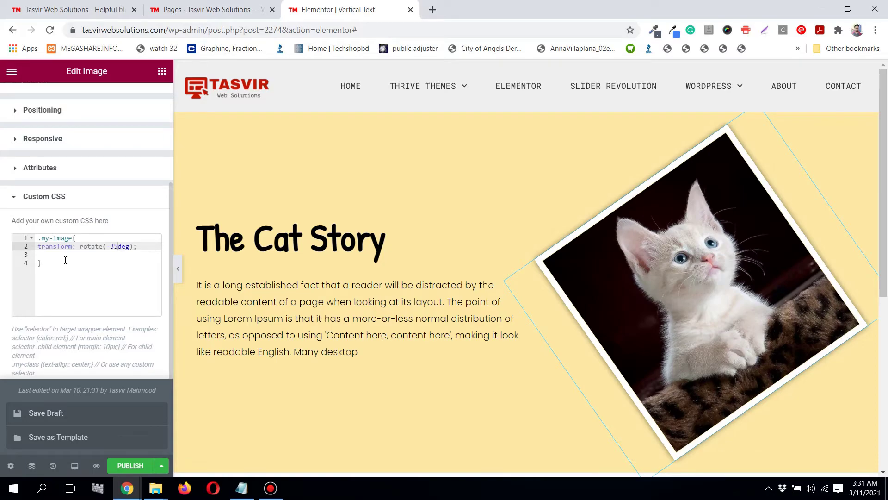
{"action": "mouse_move", "coordinate": [691, 292]}
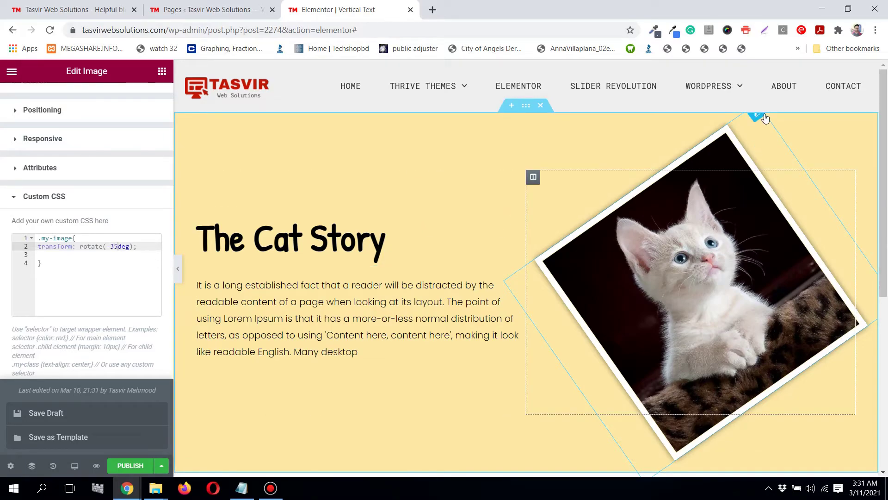
{"action": "left_click", "coordinate": [28, 307]}
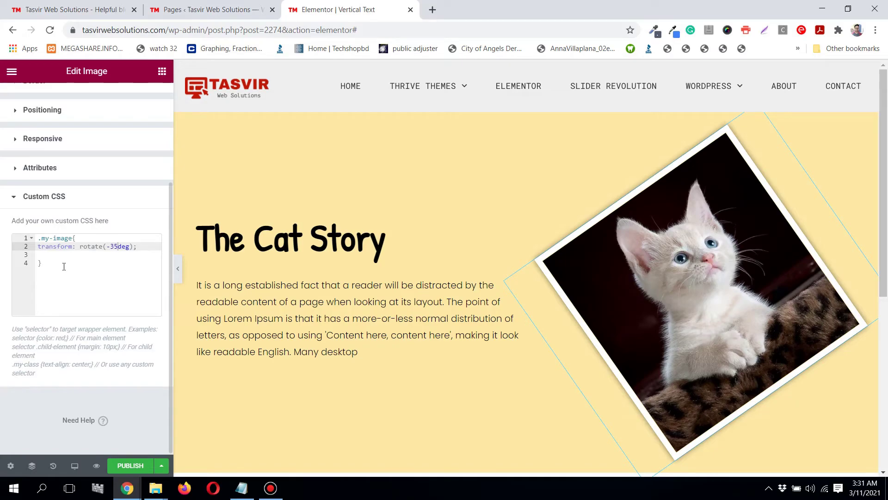
Load tasvirwebsolutions.com in a new Chrome tab.
{"action": "left_click", "coordinate": [433, 10]}
{"action": "type", "text": "tasvirwebsolutions.com"}
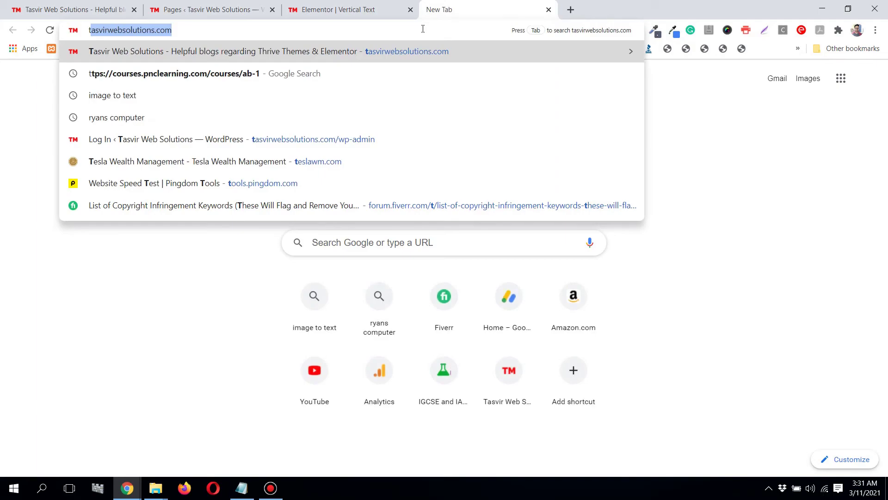
{"action": "key", "text": "Return"}
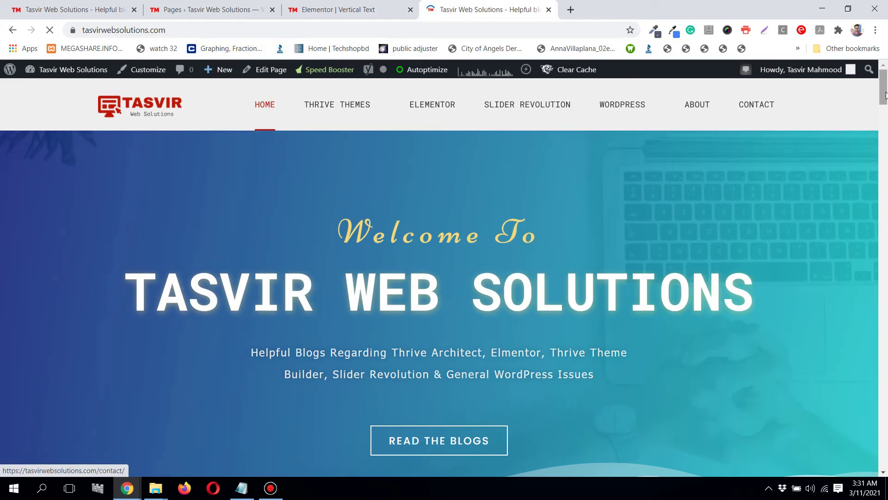
{"action": "left_click_drag", "start_coordinate": [885, 86], "coordinate": [885, 223]}
{"action": "scroll", "coordinate": [315, 230], "scroll_direction": "down", "scroll_amount": 5}
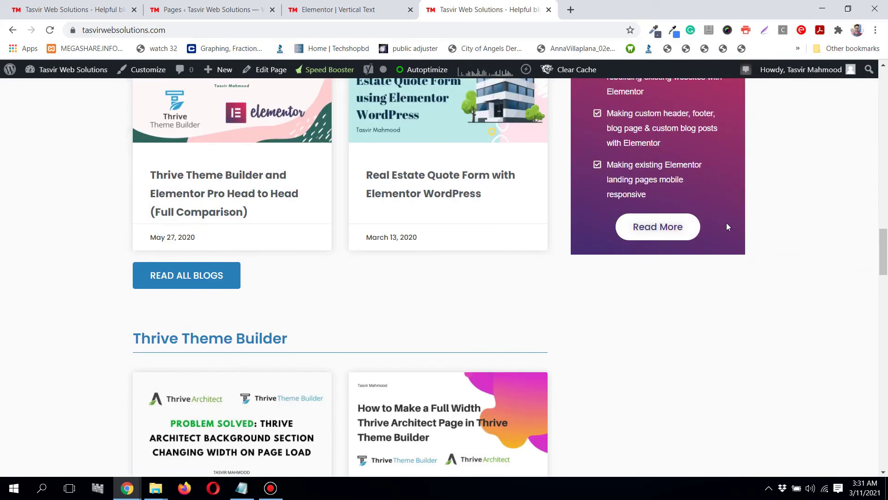
{"action": "mouse_move", "coordinate": [883, 246]}
{"action": "left_mouse_down"}
{"action": "mouse_move", "coordinate": [885, 449]}
{"action": "mouse_move", "coordinate": [884, 83]}
{"action": "left_mouse_up"}
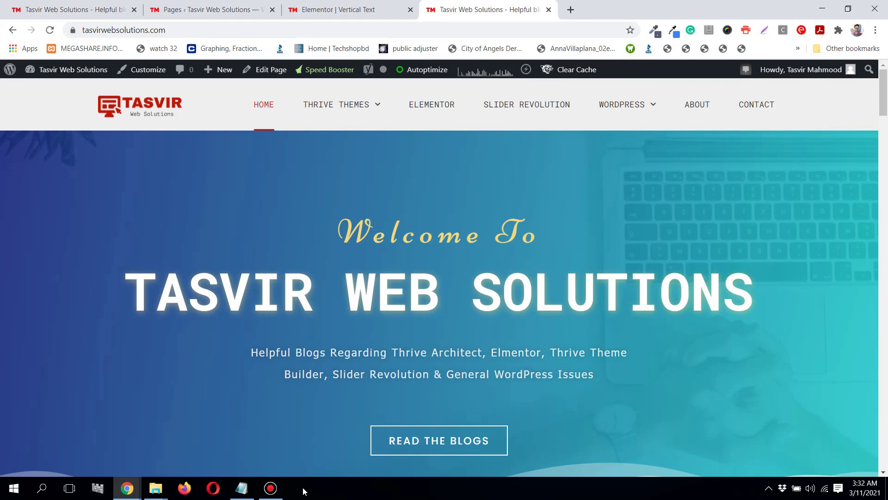
{"action": "left_click", "coordinate": [271, 488]}
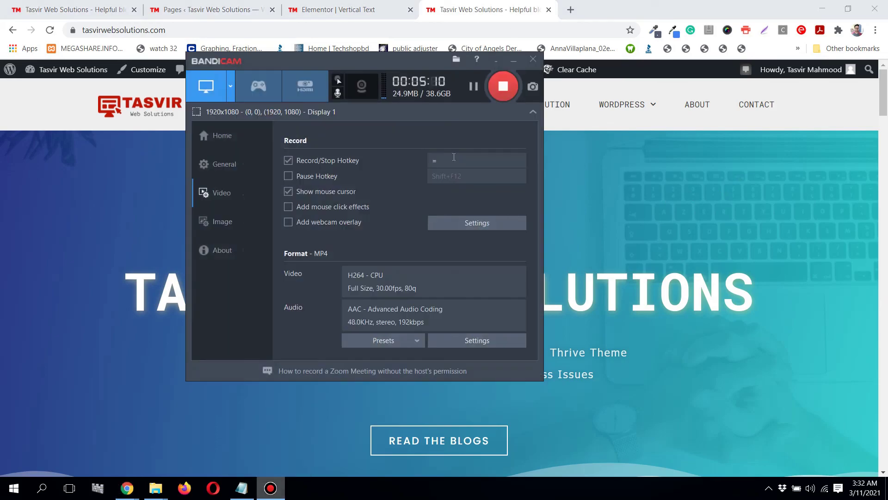